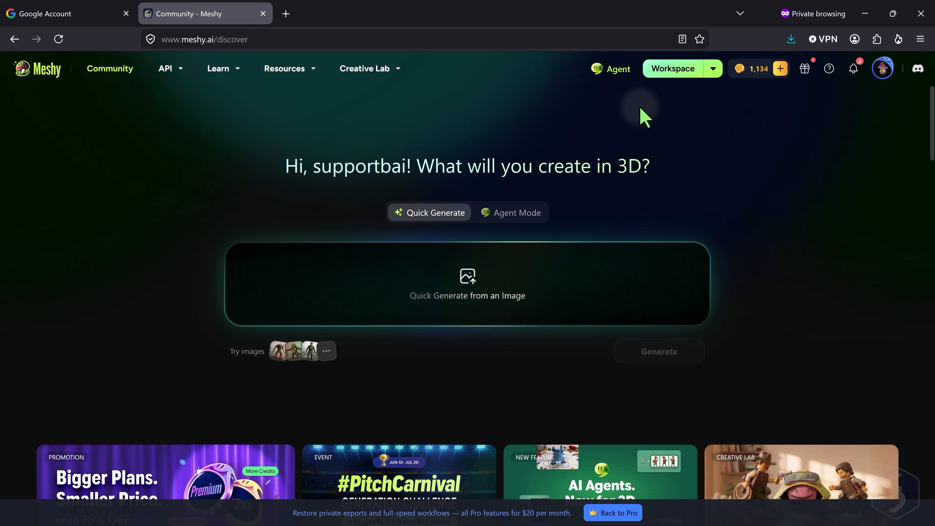
Open the workspace's image generation and paste the prompt for a professional humanoid blue dragon warrior character designed for 3D modeling
click(699, 63)
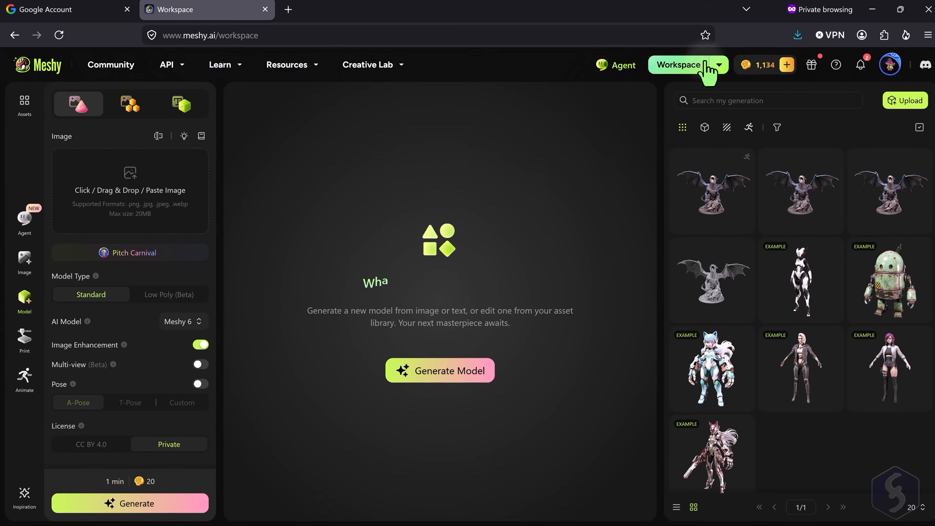
click(23, 256)
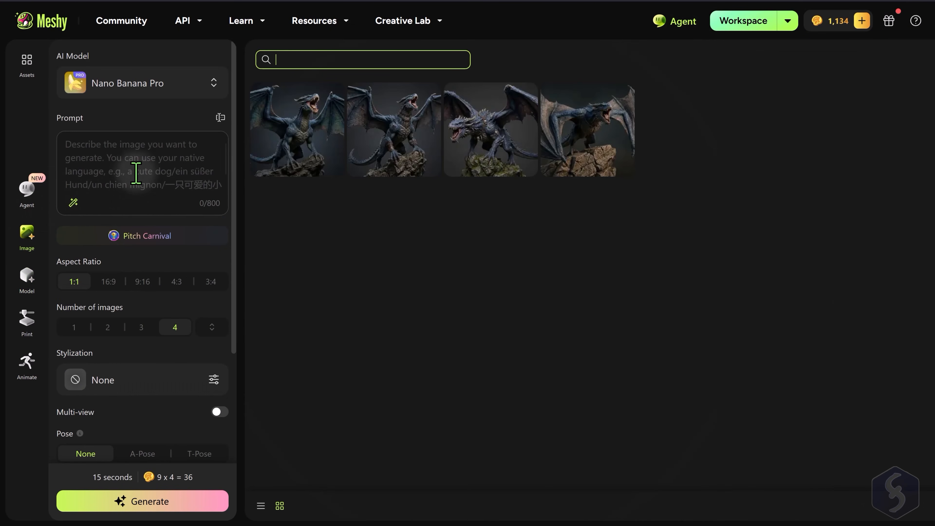
click(143, 161)
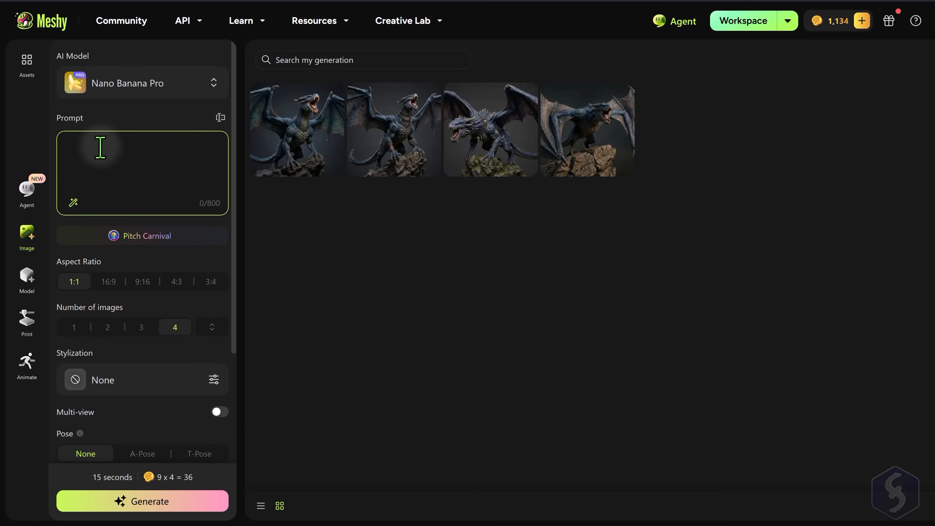
key(ctrl+v)
scroll(126, 190, up, 5)
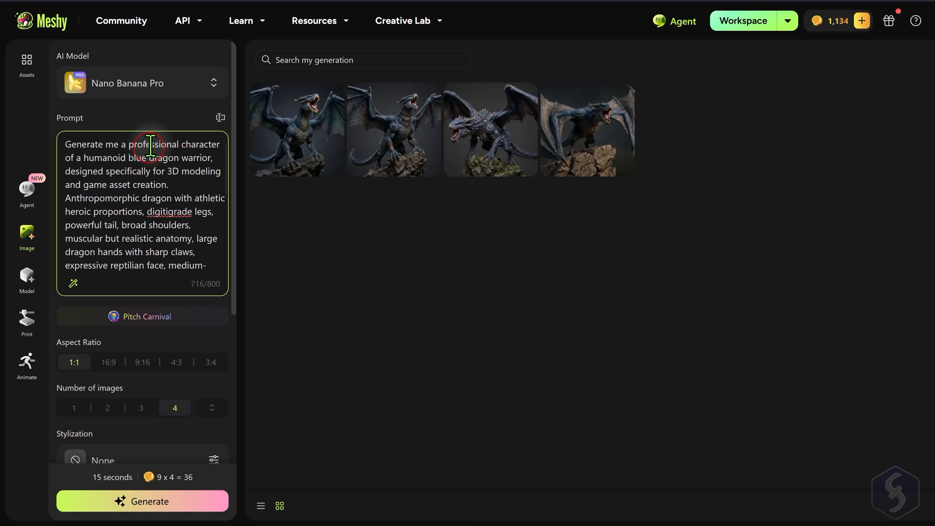
Generate four images in 1:1 aspect ratio with the Nano Banana Pro model and no stylization
click(213, 89)
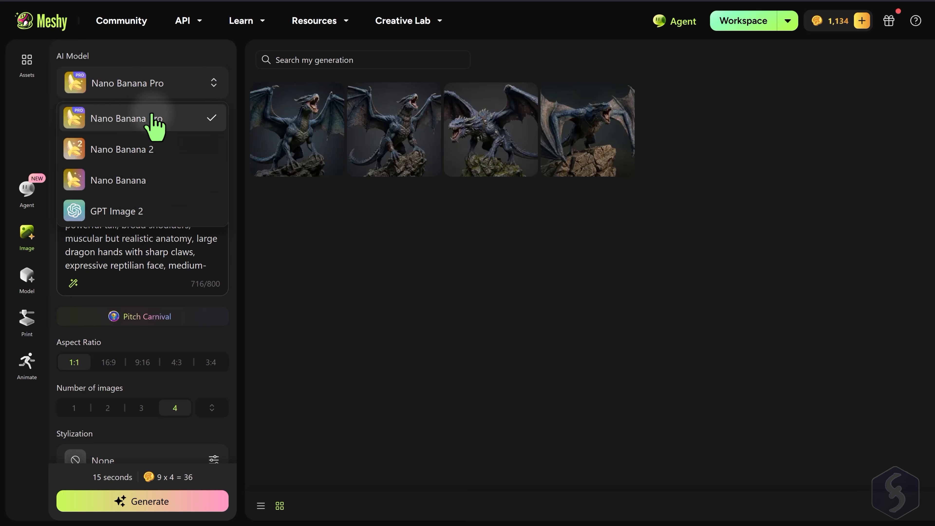
click(165, 118)
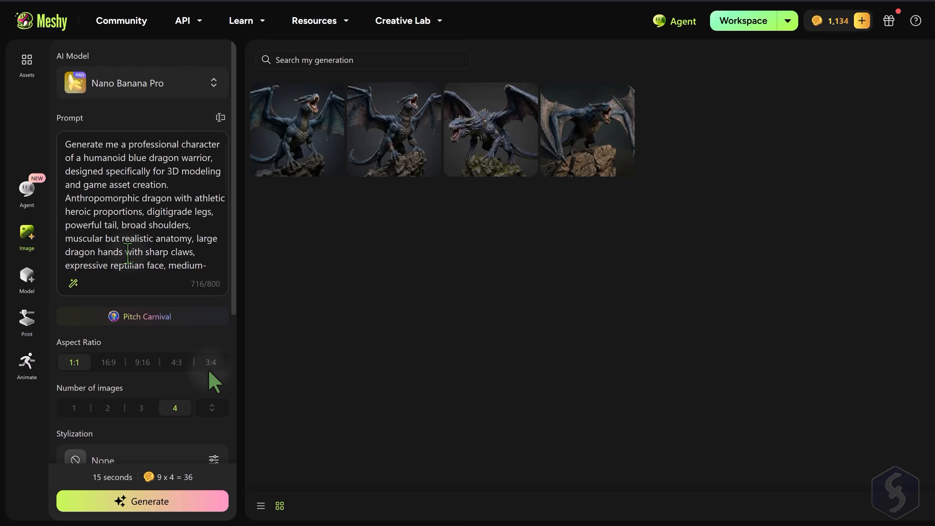
scroll(210, 372, down, 2)
scroll(111, 284, down, 2)
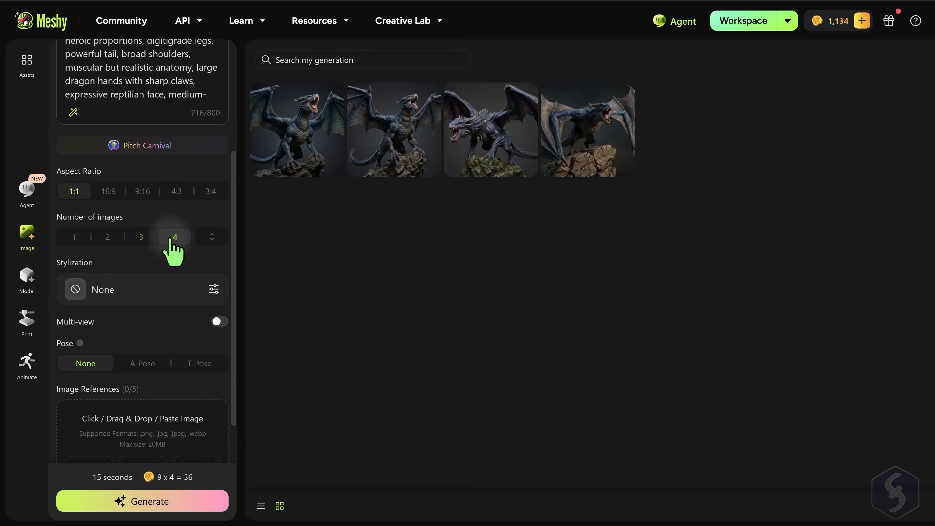
scroll(175, 251, down, 2)
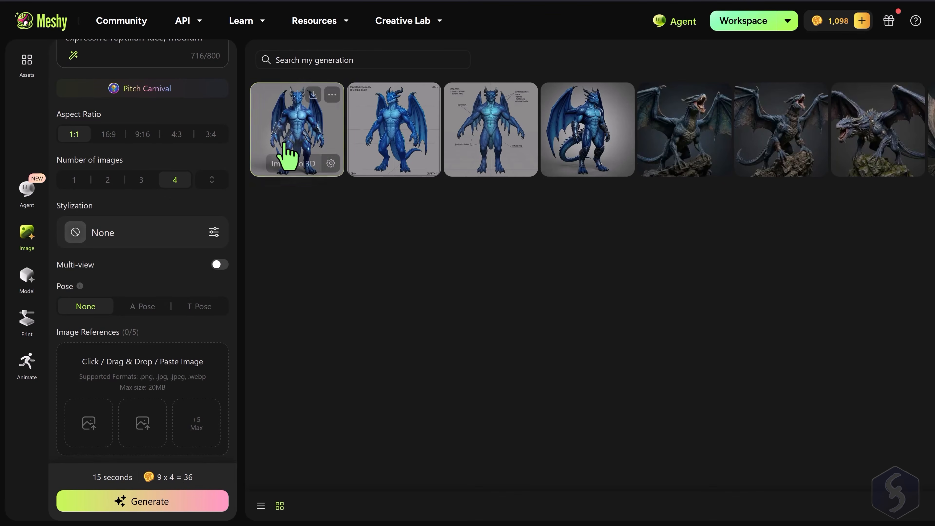
Convert the fourth generated blue dragon image to a 3D model and open the model workspace
click(287, 162)
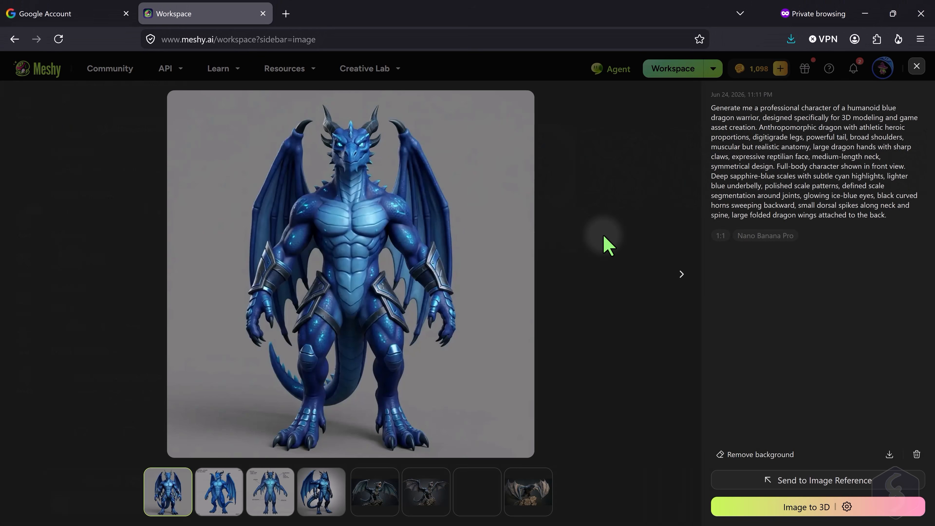
click(328, 496)
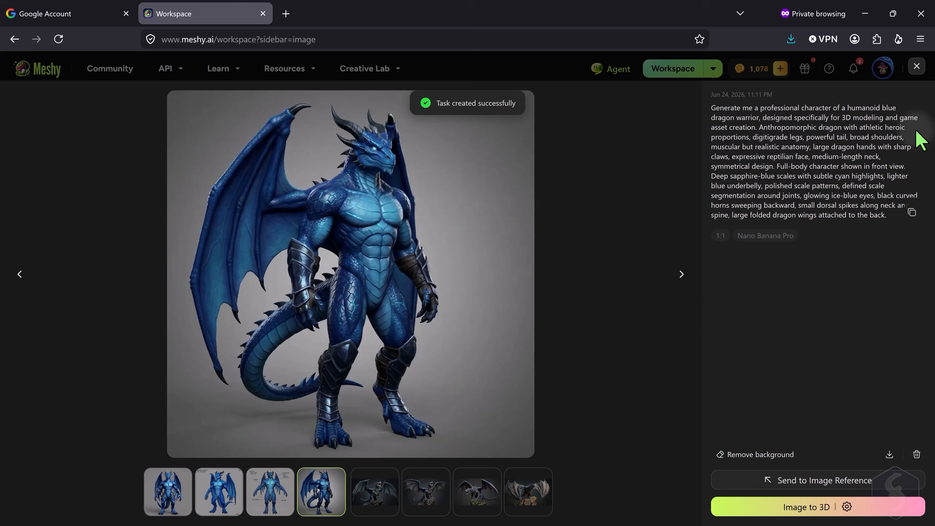
click(916, 66)
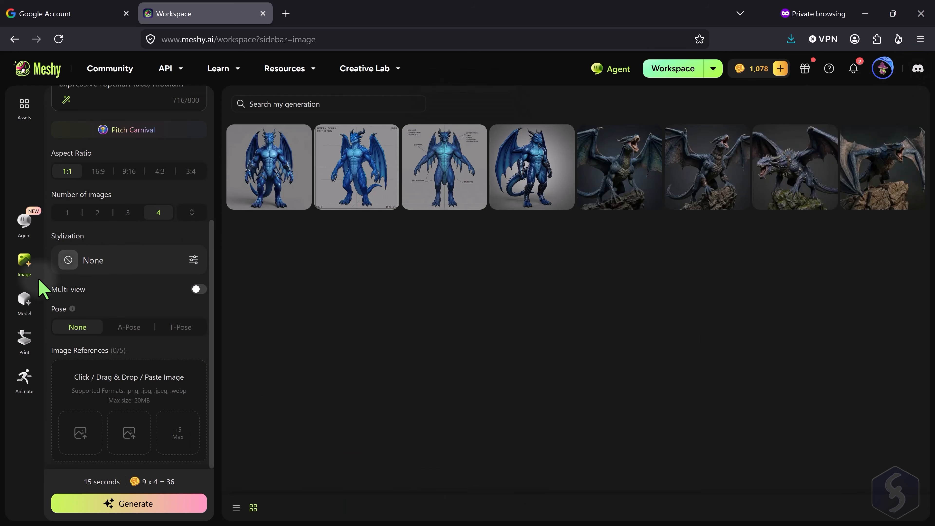
click(25, 300)
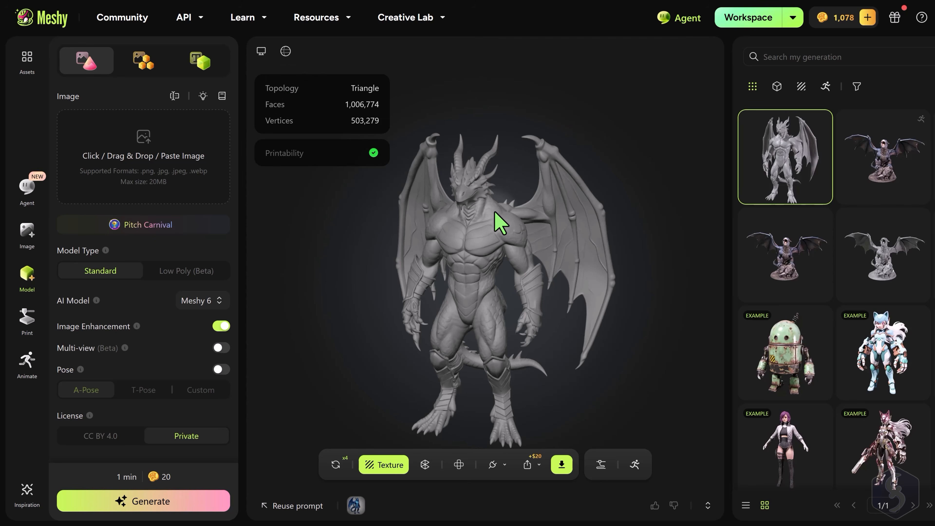
Texture the grey dragon model from its source image with Meshy 6, Remove Lighting and PBR maps, and display the textured version
drag(499, 221, 386, 209)
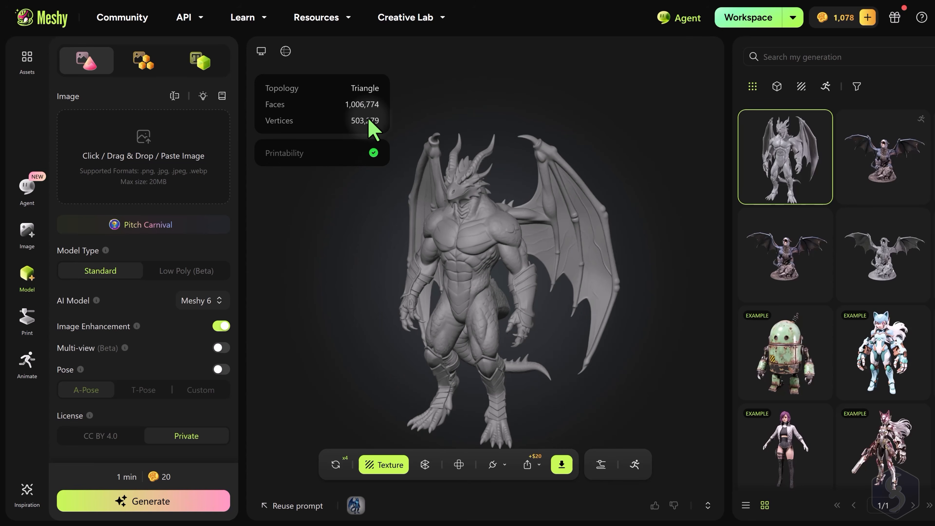
drag(495, 288, 496, 234)
scroll(492, 236, up, 6)
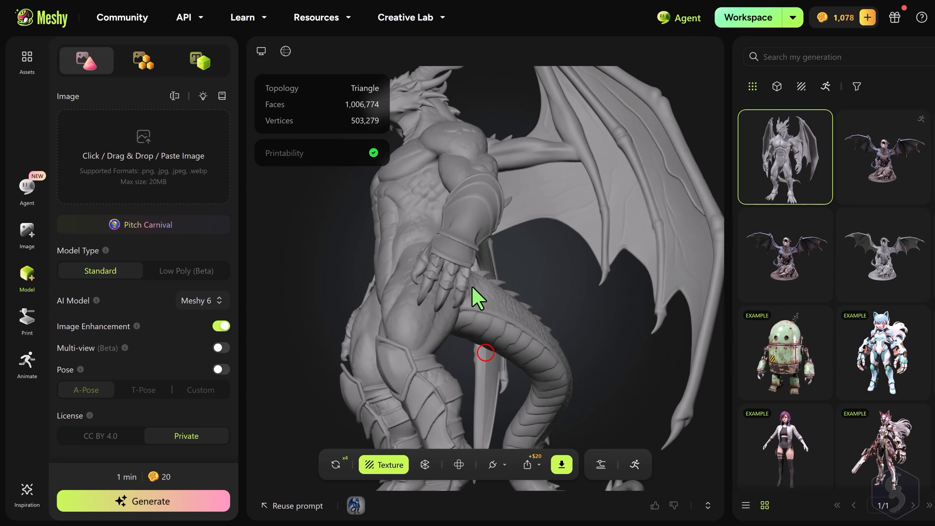
drag(472, 289, 497, 331)
drag(558, 245, 507, 274)
scroll(493, 305, down, 5)
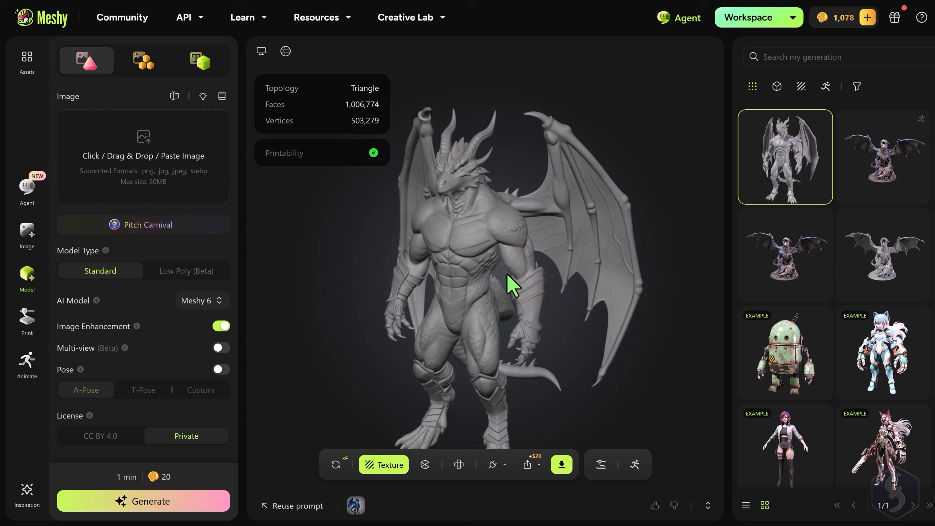
click(385, 465)
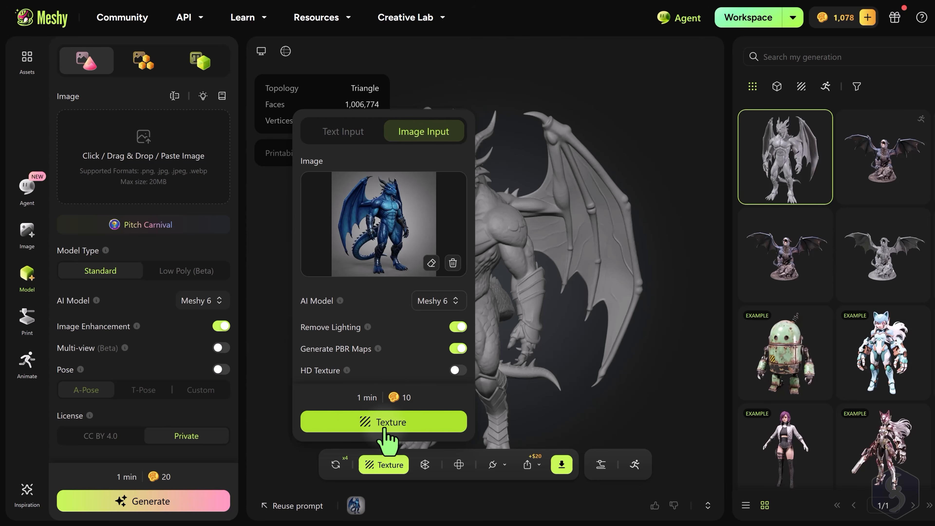
click(788, 151)
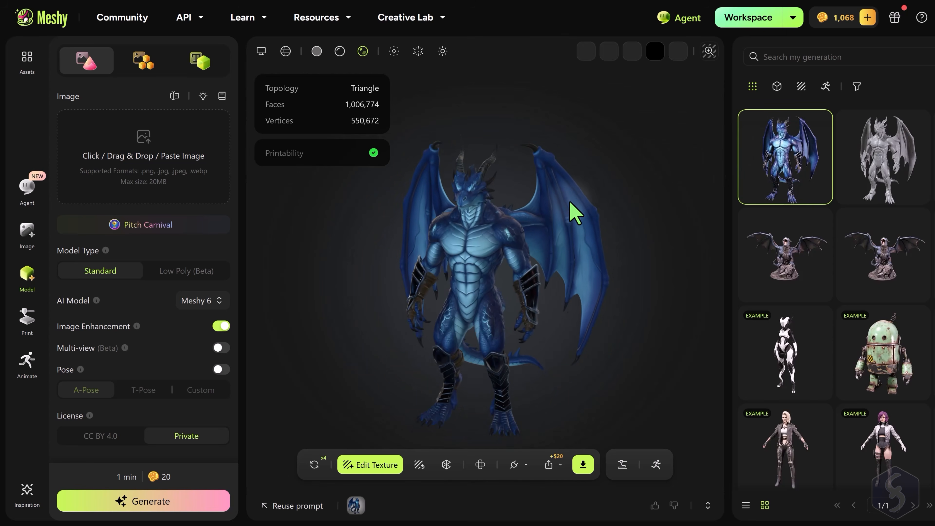
Examine the textured dragon from closer up and review the download settings and file format options
drag(584, 252, 559, 471)
click(555, 386)
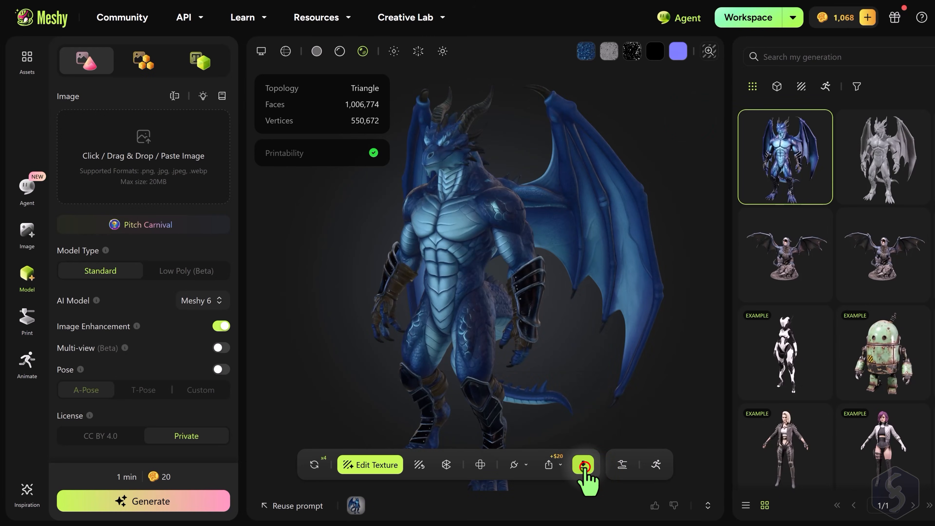
click(584, 465)
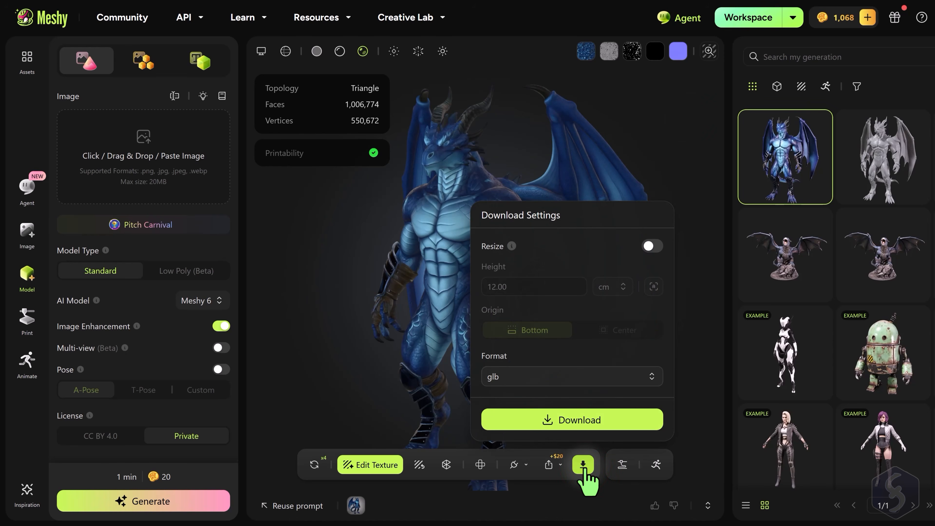
click(603, 384)
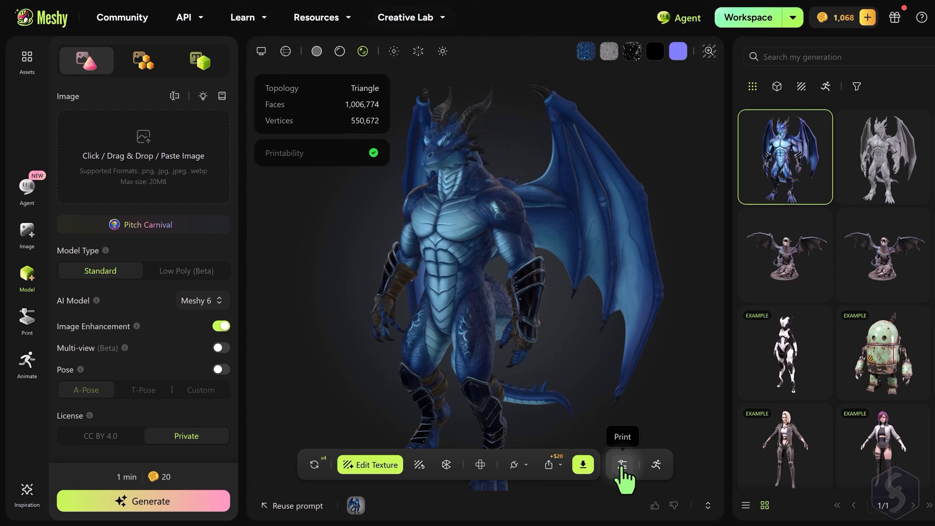
Open the print options for the textured dragon and check its printability details
click(622, 464)
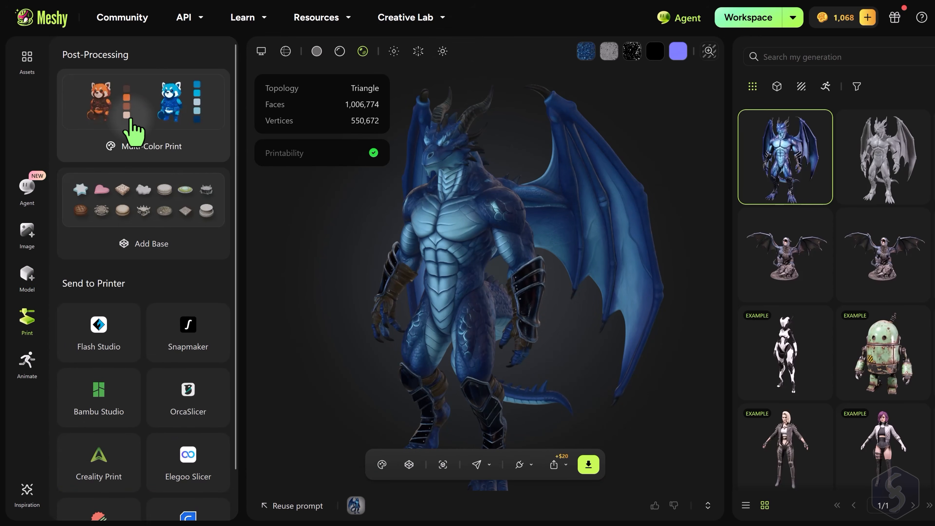
mouse_move(289, 147)
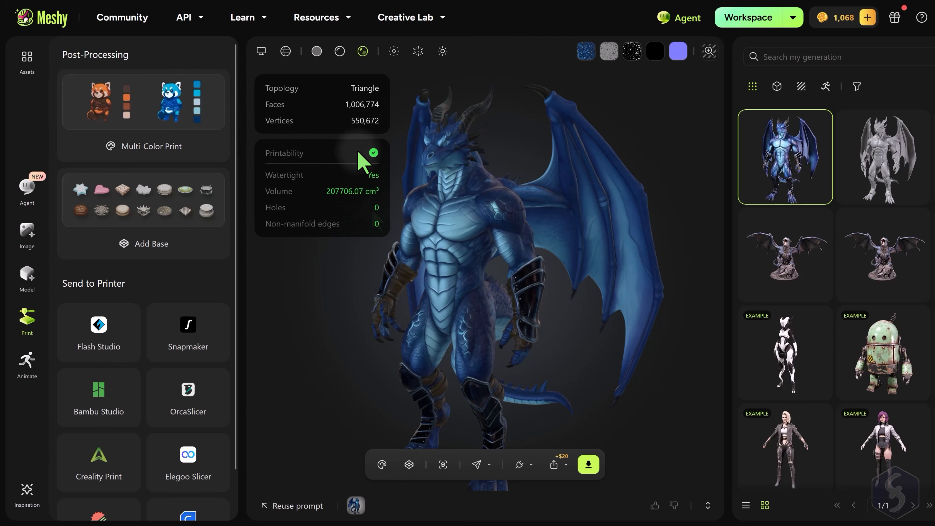
drag(430, 232, 438, 253)
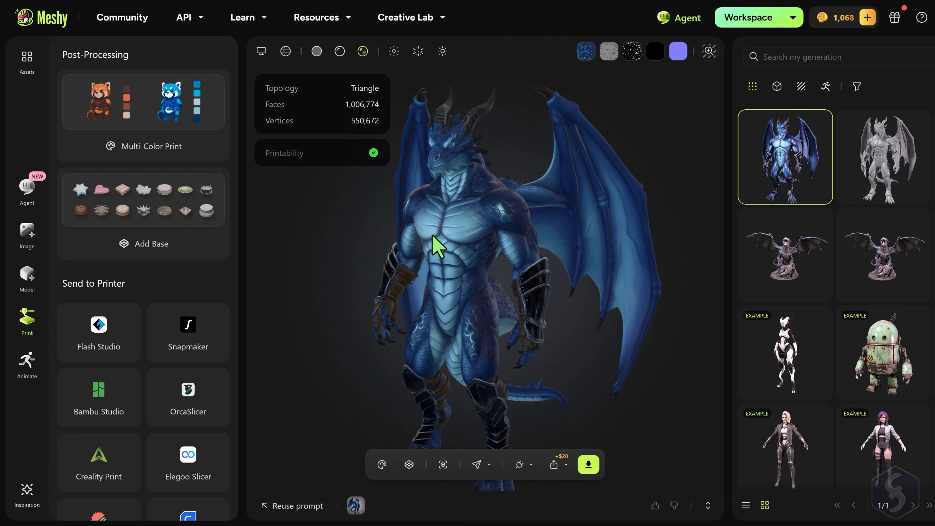
Start rigging the dragon for animation and remesh it to a fixed 10K polycount with triangle topology
click(27, 363)
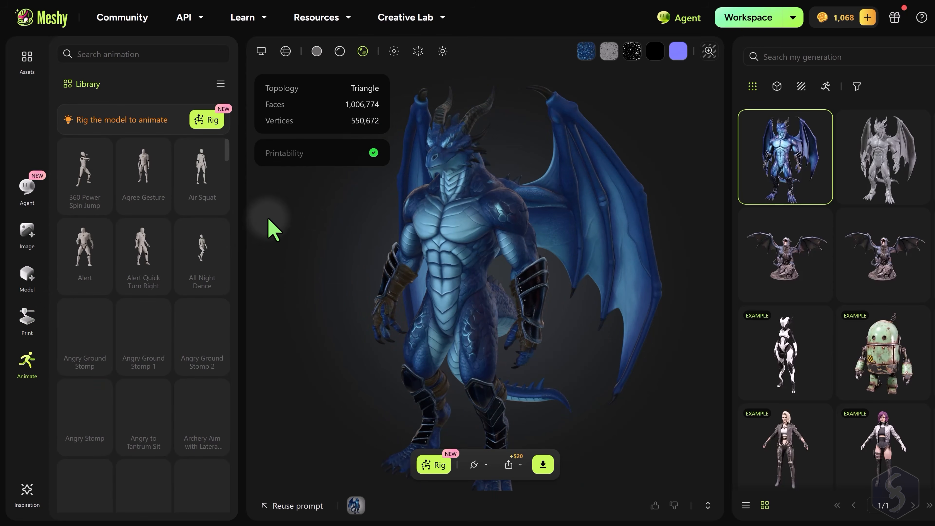
scroll(212, 209, down, 5)
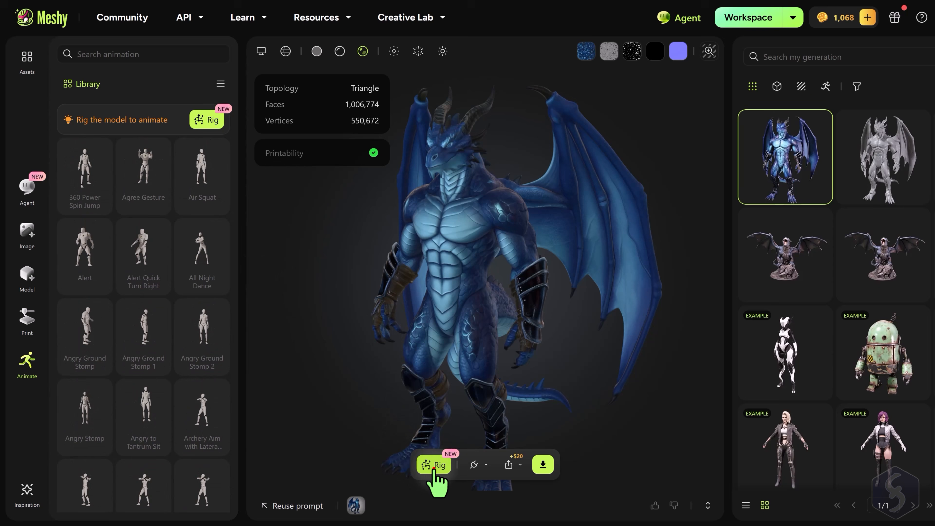
click(434, 465)
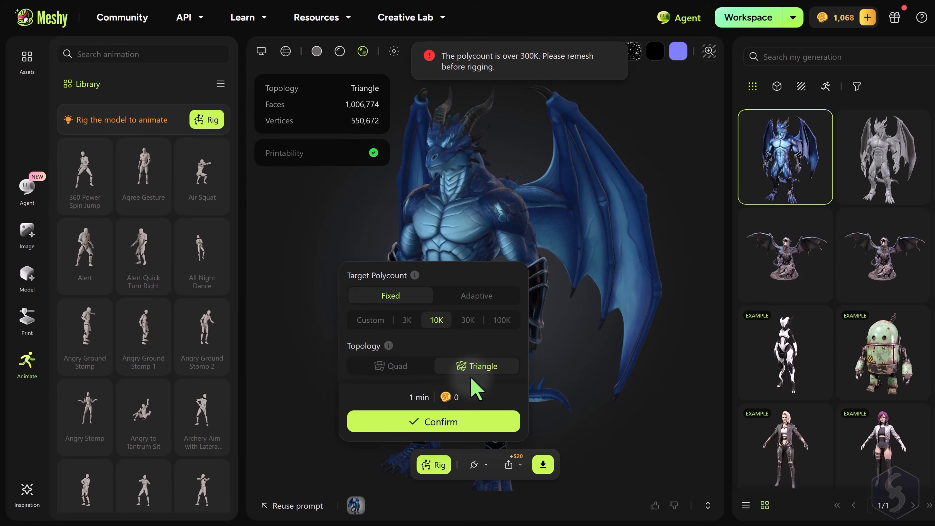
click(442, 422)
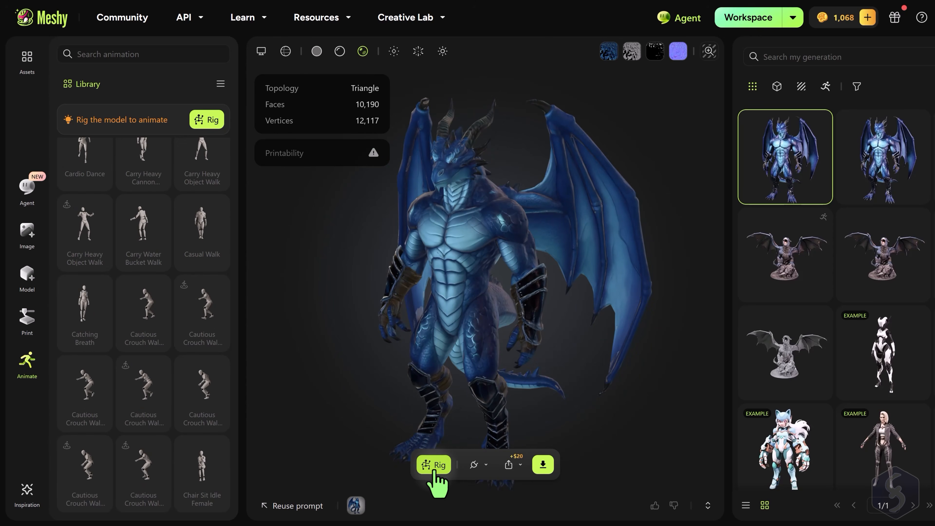
Rig the remeshed dragon as a Humanoid character, adjusting the body markers before finishing
click(434, 468)
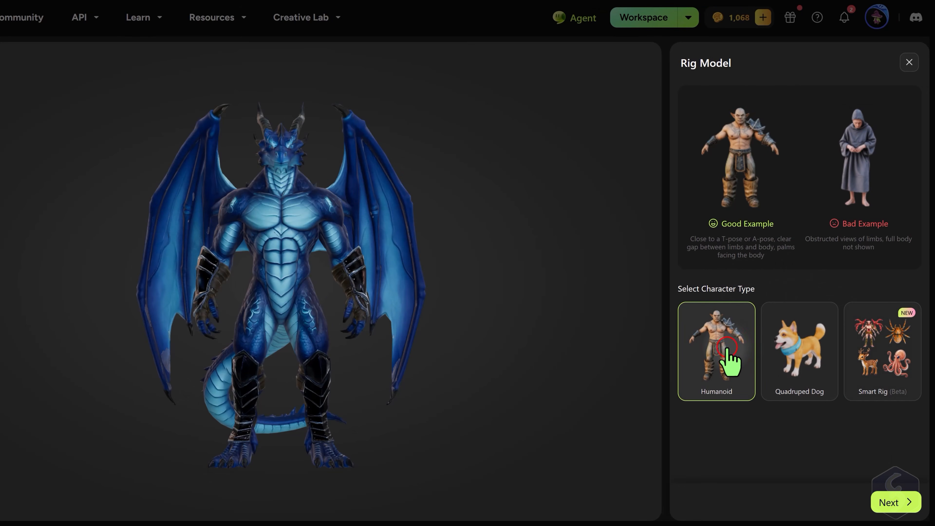
click(901, 503)
mouse_move(757, 224)
mouse_down()
mouse_move(746, 224)
mouse_move(757, 225)
mouse_up()
mouse_move(765, 285)
mouse_down()
mouse_move(781, 286)
mouse_move(763, 286)
mouse_move(771, 285)
mouse_up()
click(906, 507)
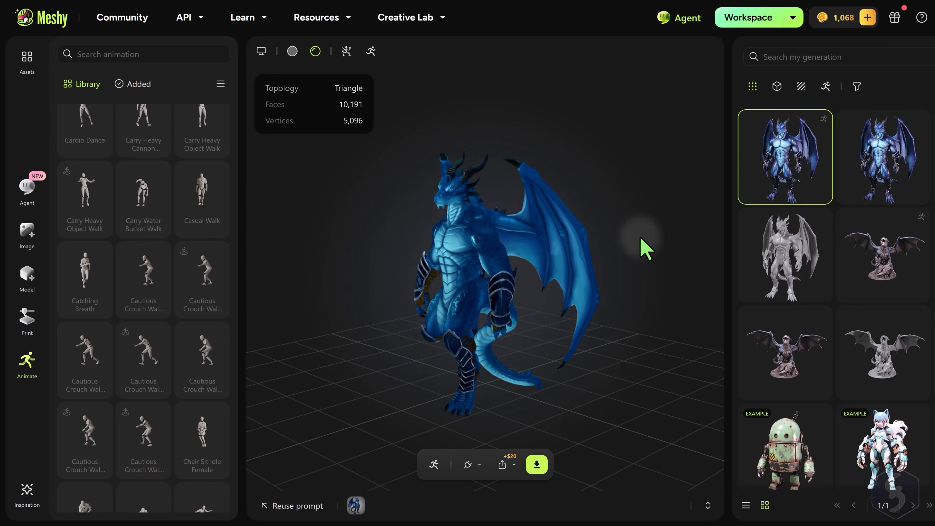
Apply the Cautious Crouch Walk Backward and Charged Upward Slash animations to the rigged dragon and preview the slash
drag(508, 242, 402, 265)
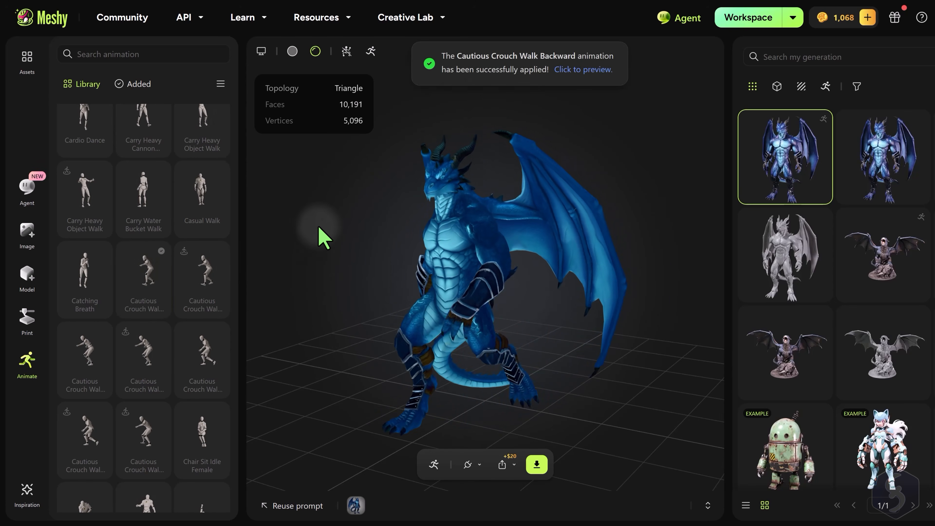
drag(561, 262, 518, 263)
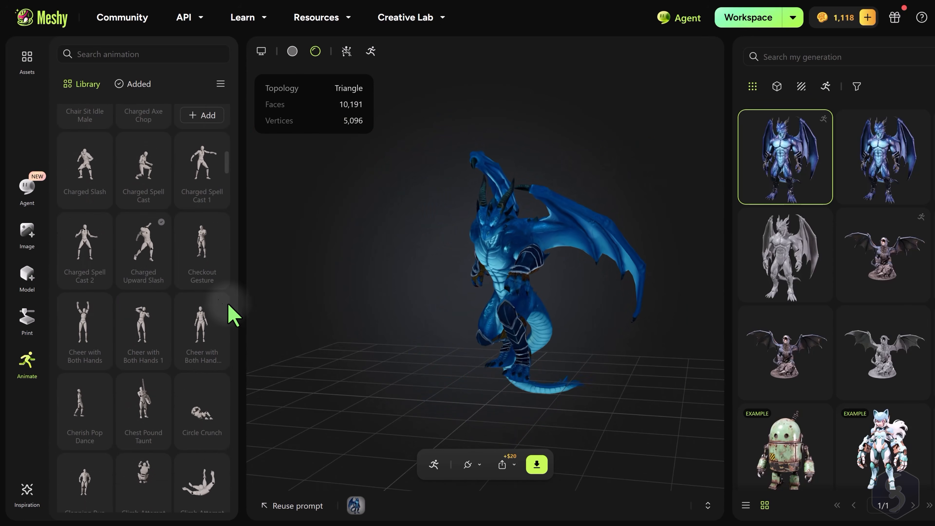
click(139, 243)
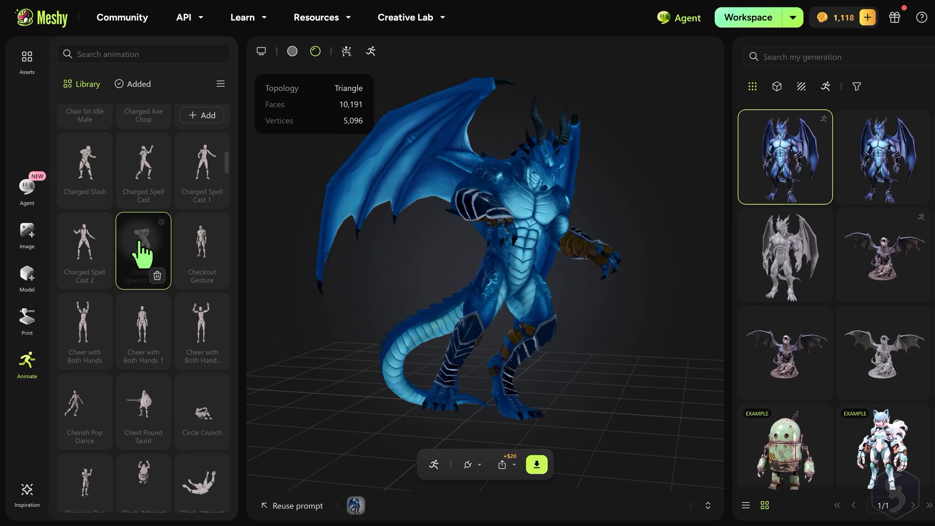